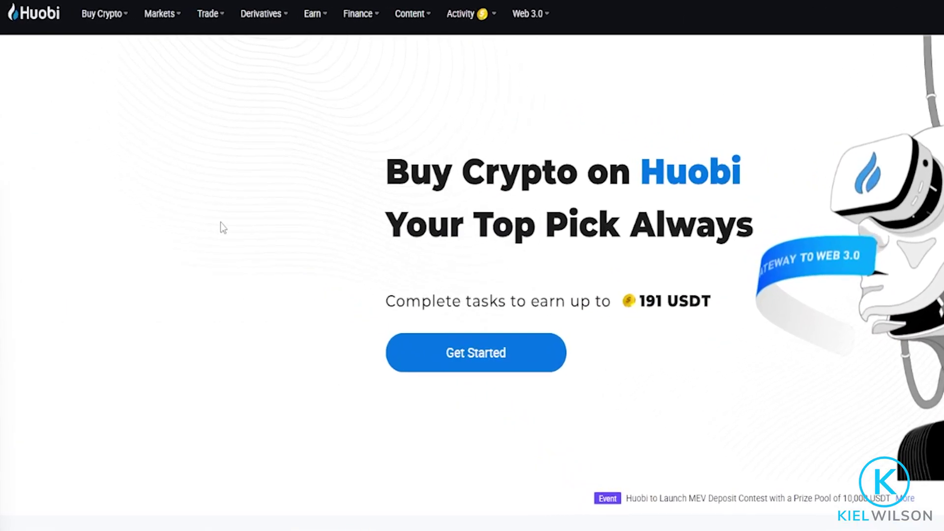
Open the BTC/USDT spot page, view the BTC-quoted pairs, then return to the USDT pair list.
mouse_move(236, 13)
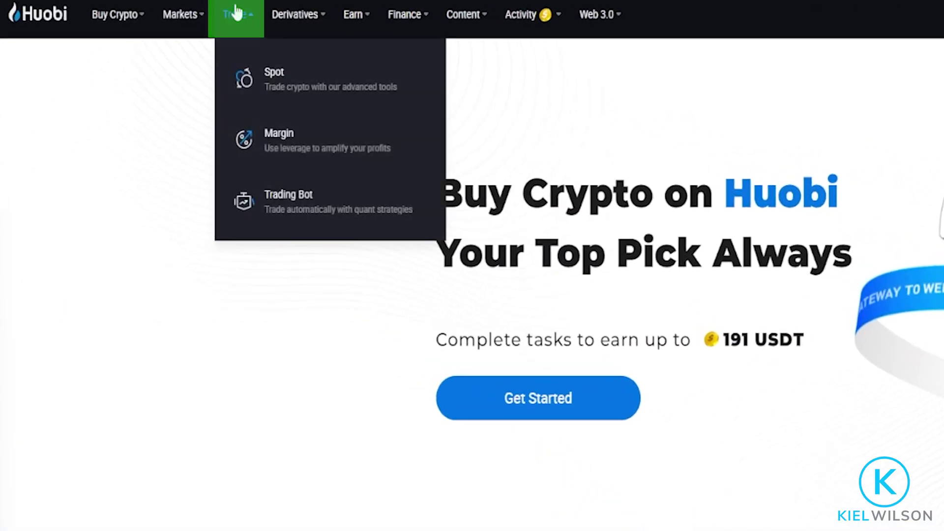
click(301, 79)
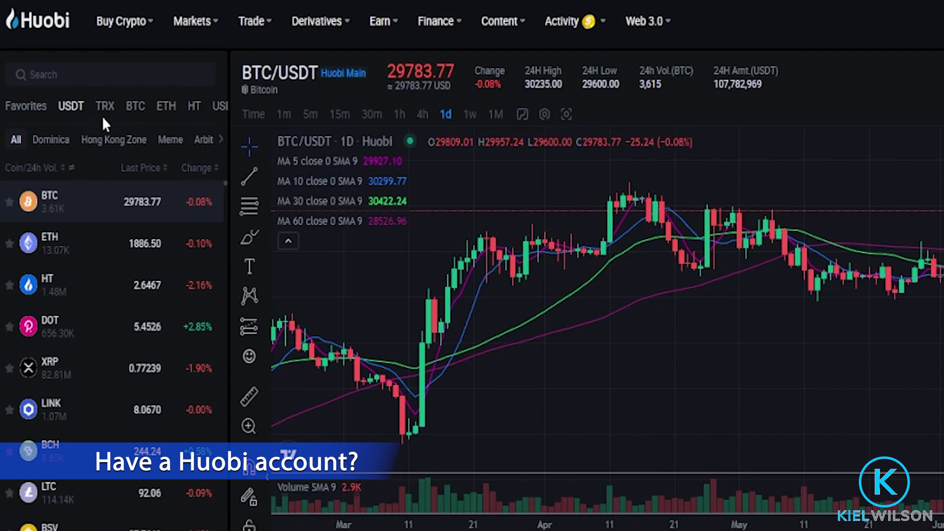
click(130, 104)
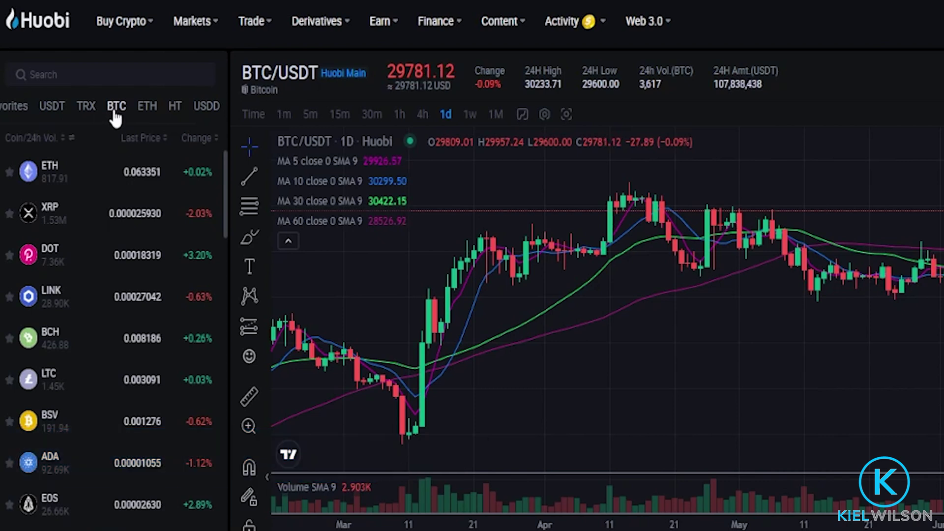
click(42, 112)
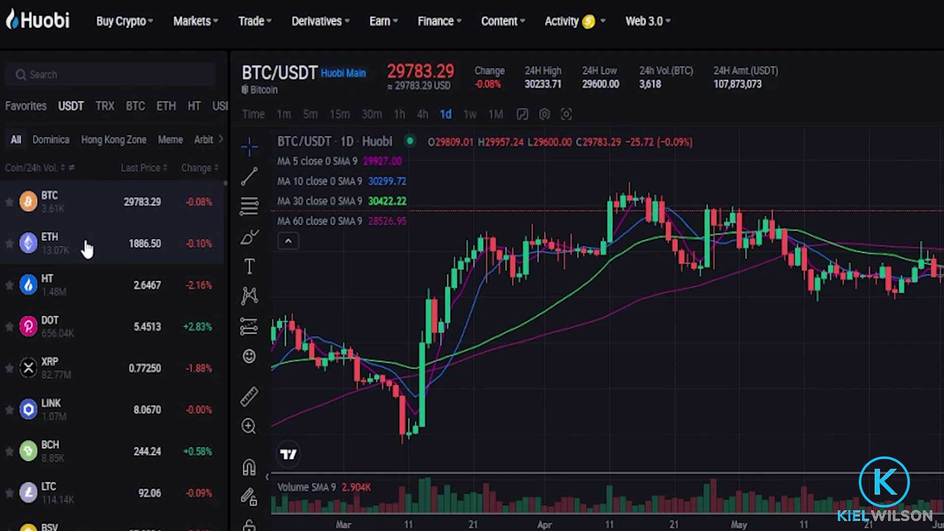
scroll(52, 260, down, 4)
scroll(37, 246, up, 4)
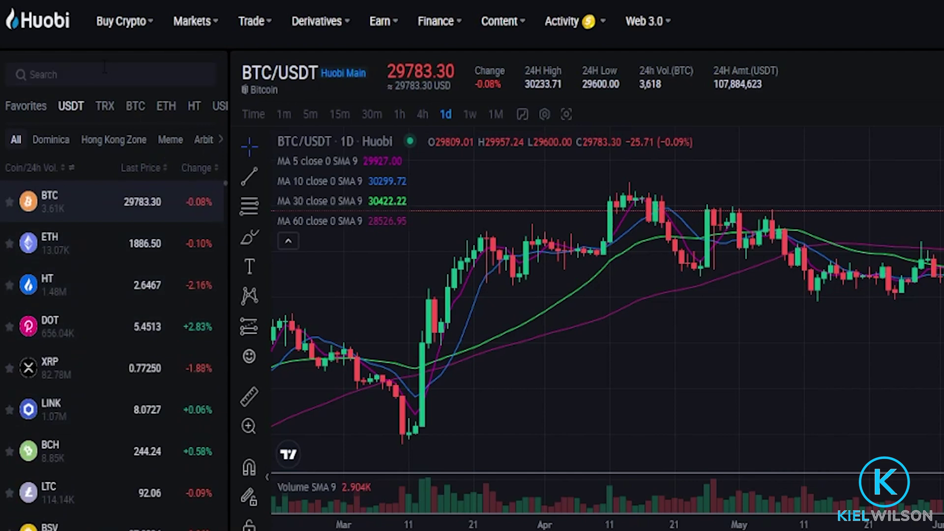
Switch the chart to ETH/USDT and set the order form to TP/SL.
click(93, 249)
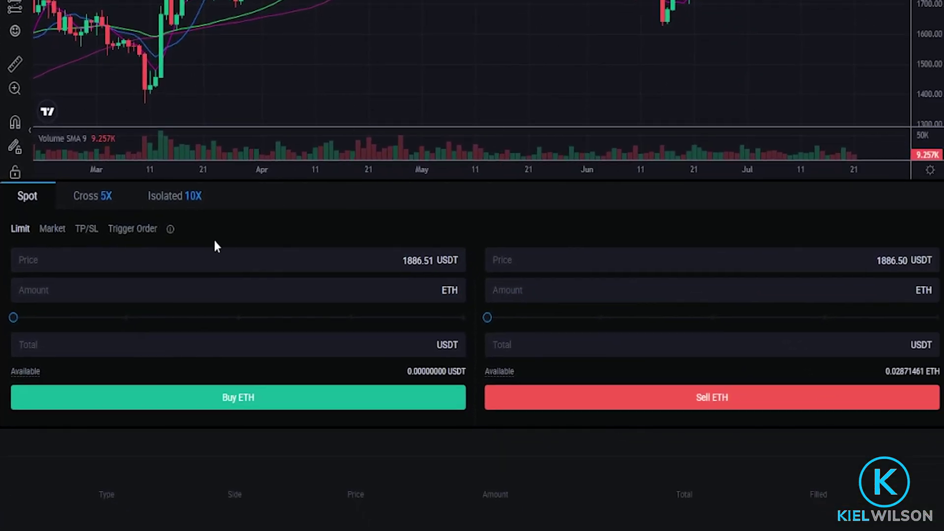
click(84, 230)
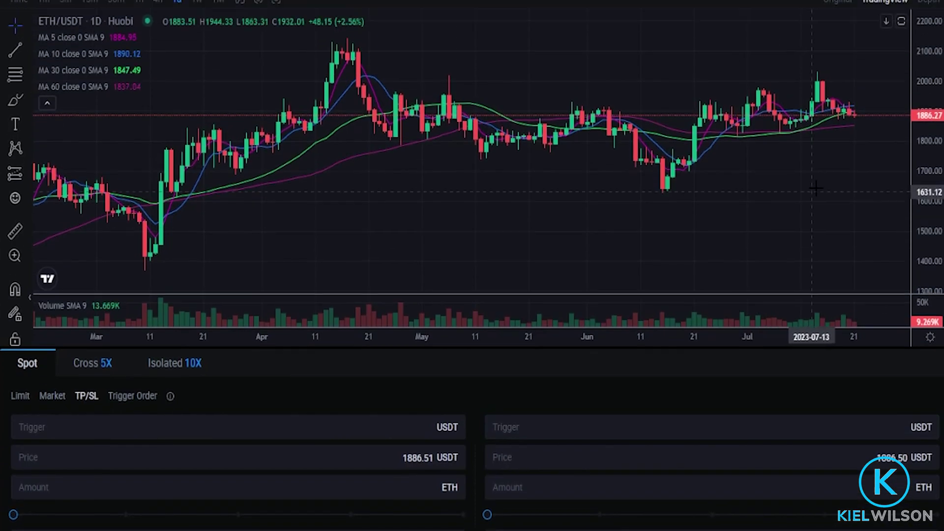
Circle the June low with the freehand brush, then delete the mark.
click(15, 150)
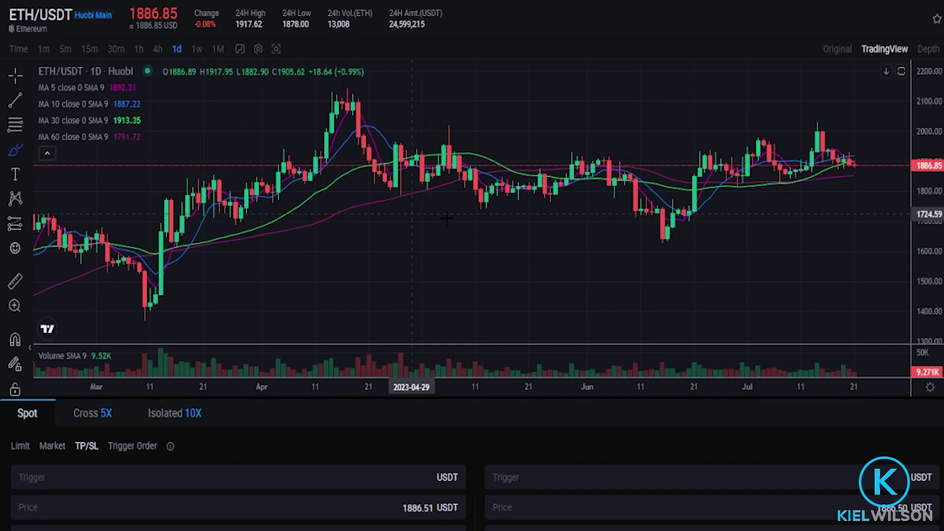
click(684, 231)
mouse_move(680, 231)
mouse_down()
mouse_move(651, 232)
mouse_move(641, 243)
mouse_move(662, 254)
mouse_move(686, 246)
mouse_move(691, 235)
mouse_move(677, 231)
mouse_up()
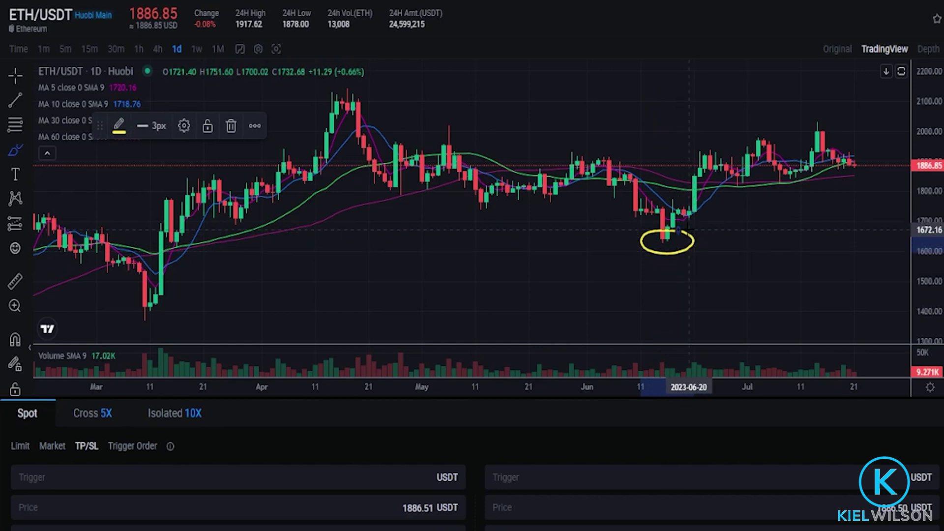
key(Delete)
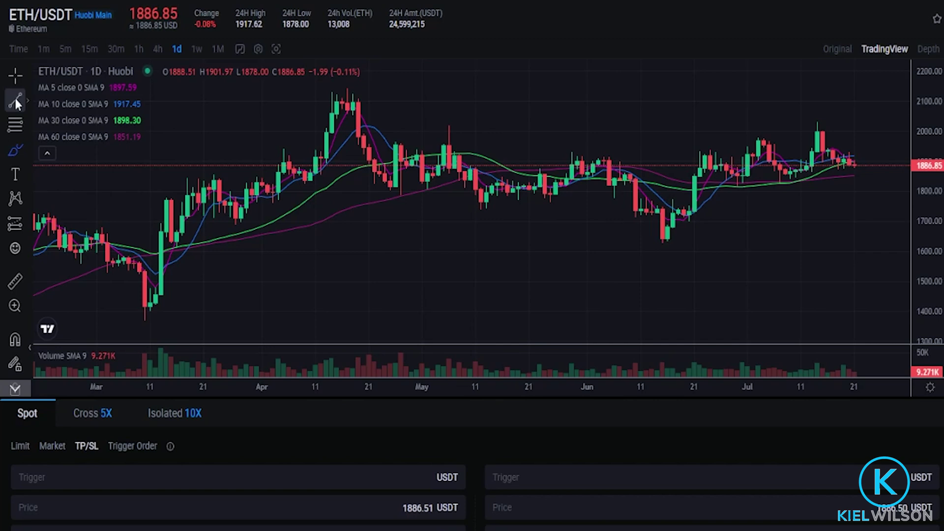
Draw a horizontal line at 1622 marking the June low.
click(28, 95)
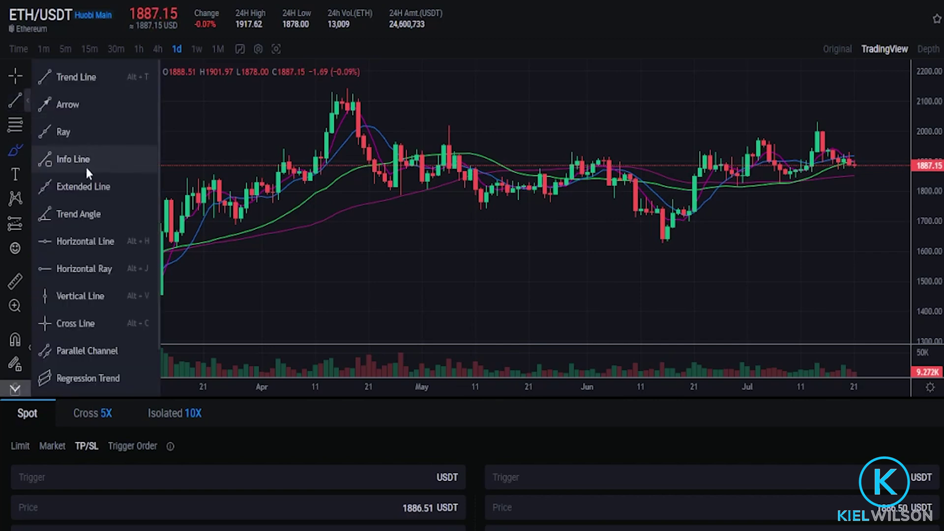
click(84, 245)
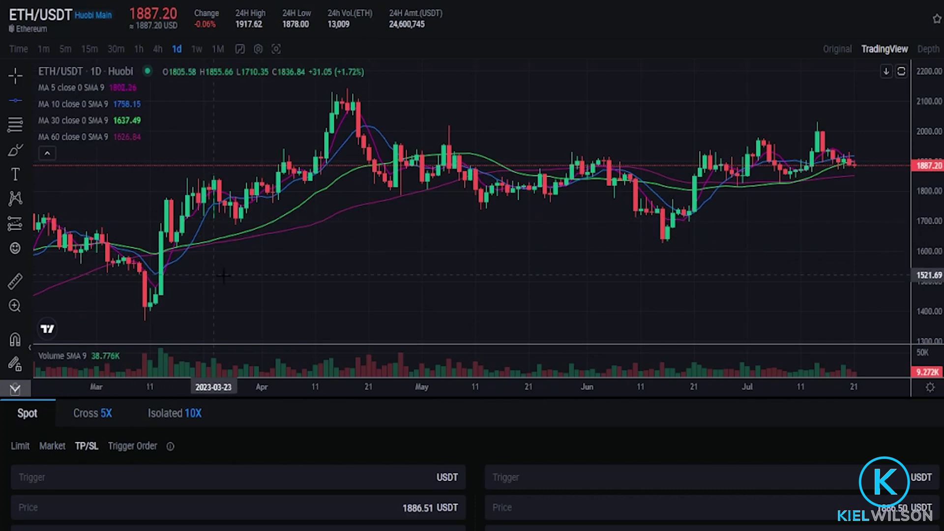
click(668, 246)
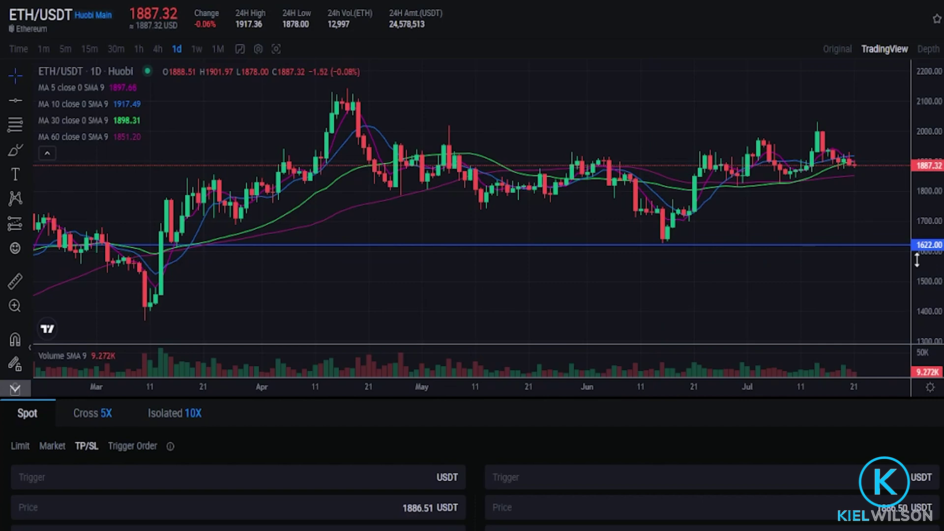
Enter 1622 as the trigger price in the Sell ETH TP/SL form.
scroll(624, 351, down, 3)
click(665, 317)
text(16)
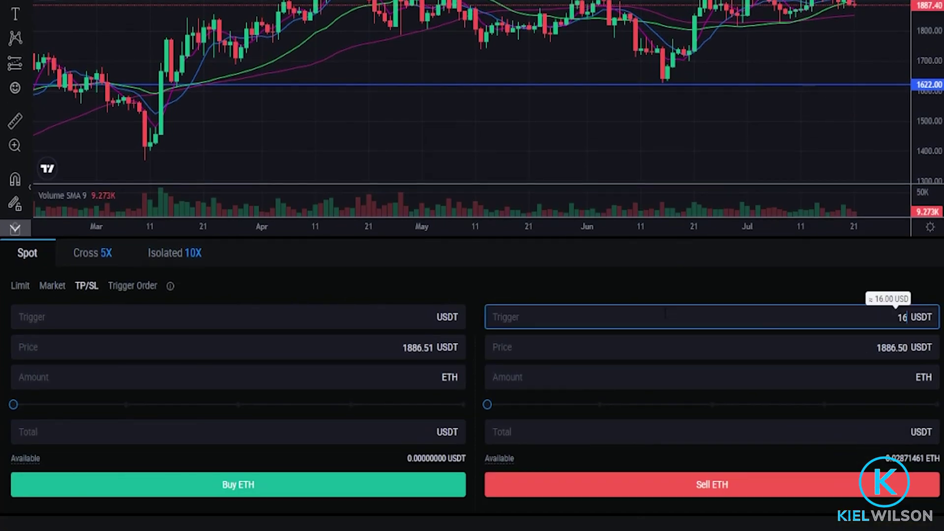
text(22)
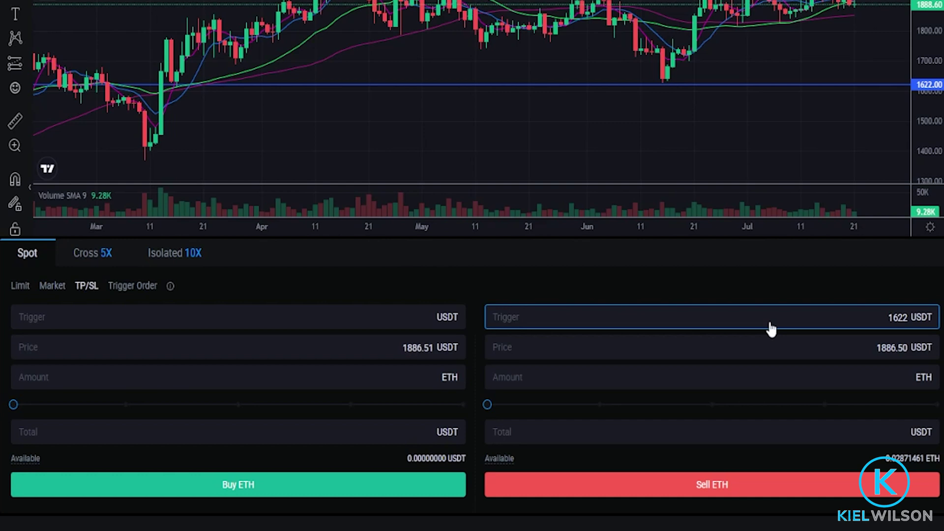
scroll(733, 397, up, 5)
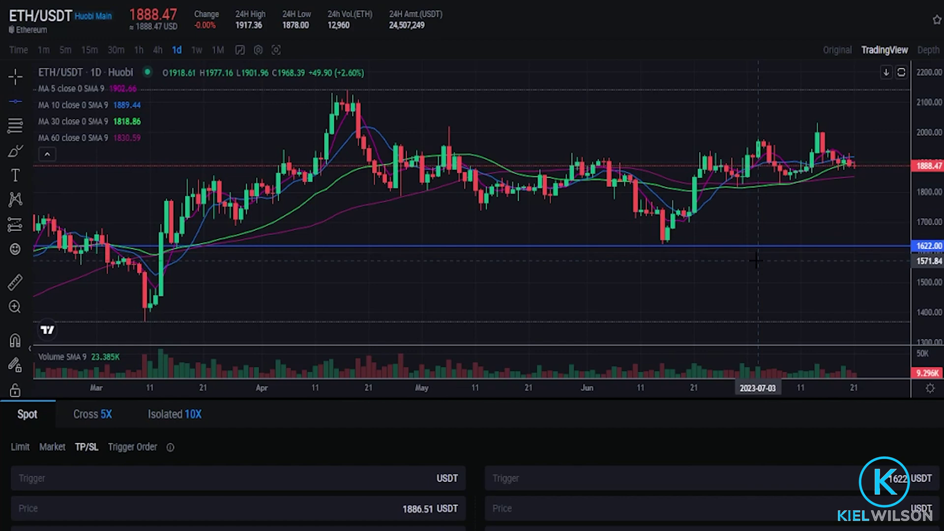
Add a second chart line at 1571.84 and enter 1571 USDT as the sell price.
click(756, 261)
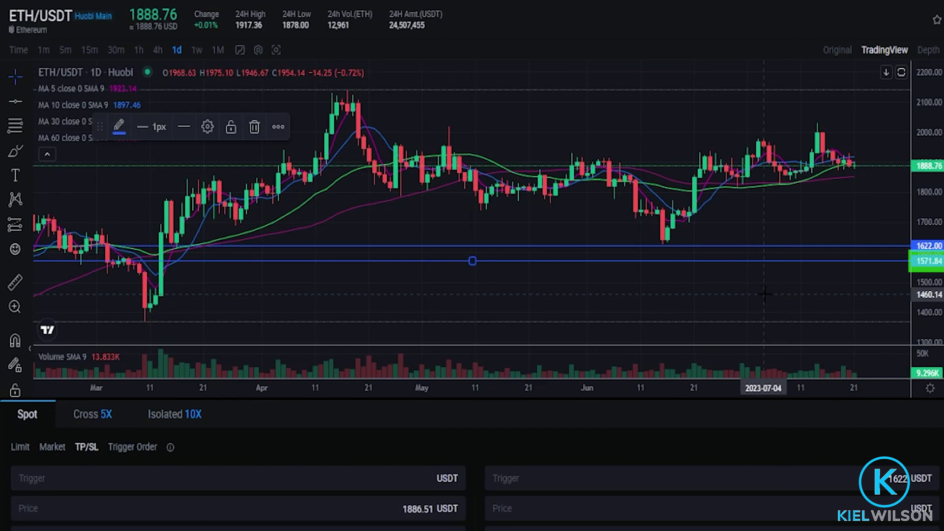
scroll(768, 285, down, 3)
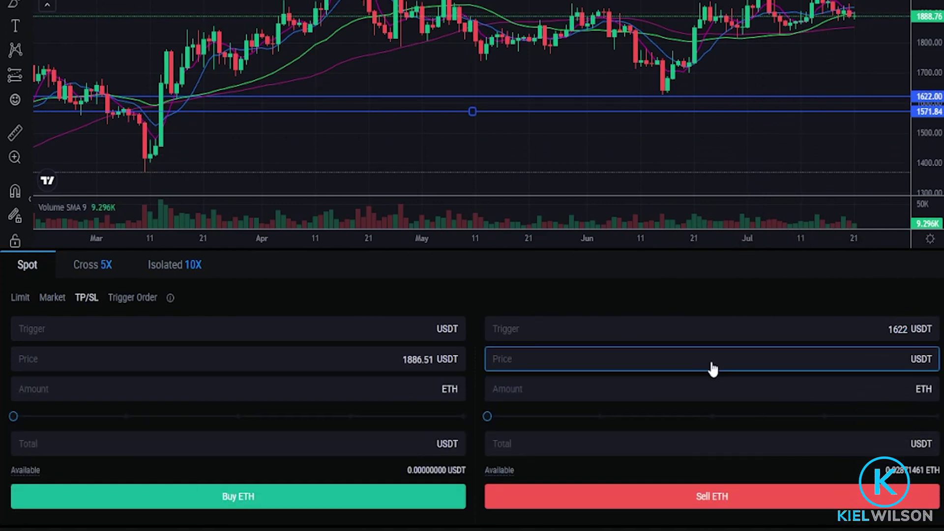
click(714, 369)
text(1)
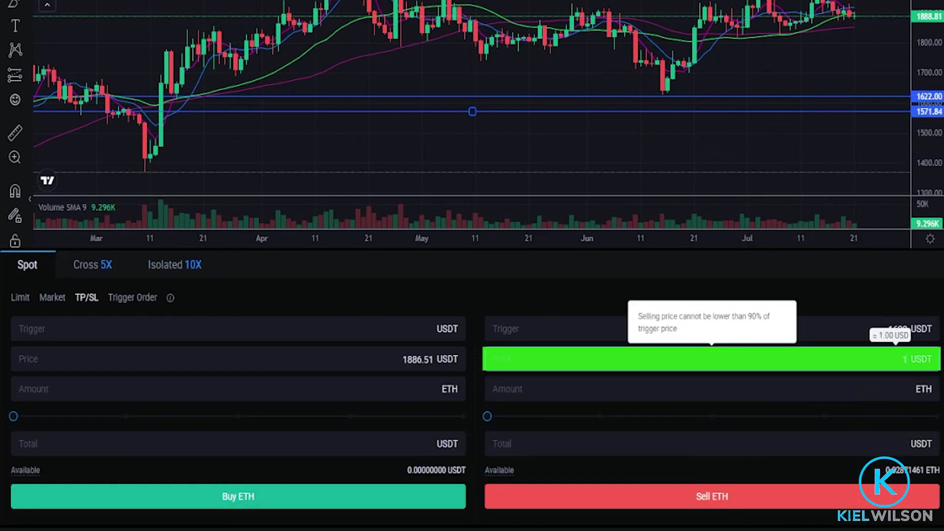
text(571)
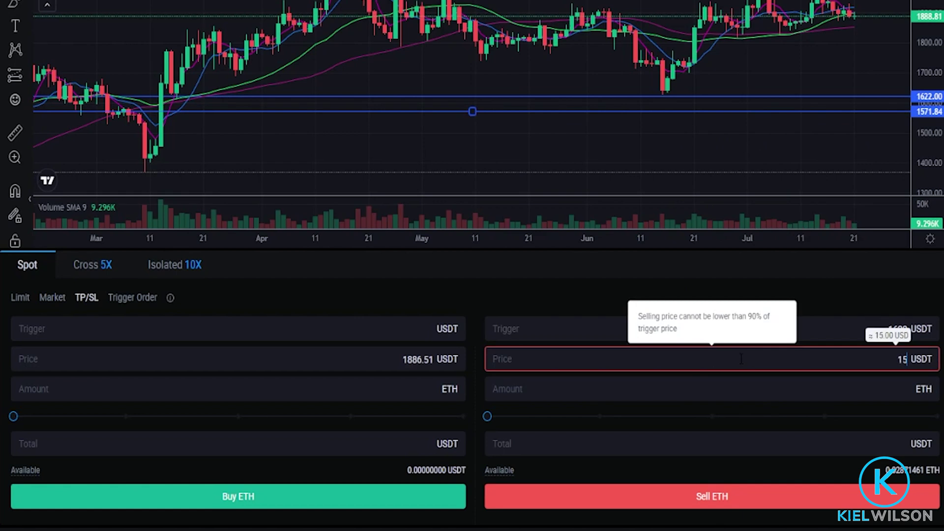
click(774, 301)
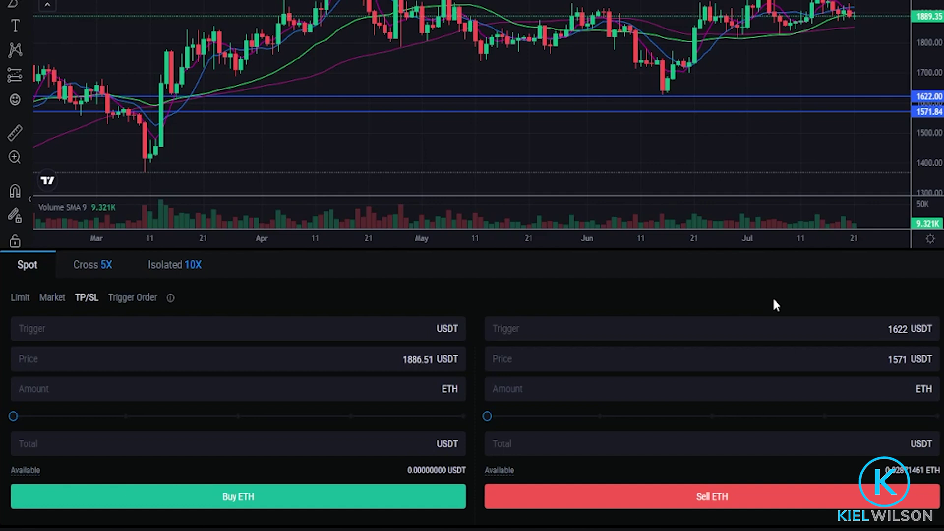
drag(870, 156, 796, 135)
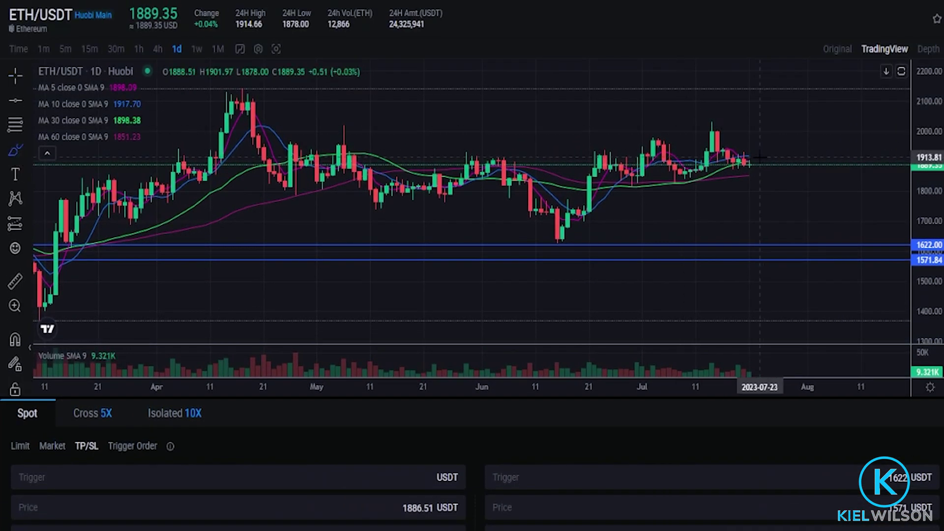
mouse_move(750, 166)
mouse_down()
mouse_move(784, 164)
mouse_move(796, 205)
mouse_move(792, 243)
mouse_move(799, 233)
mouse_up()
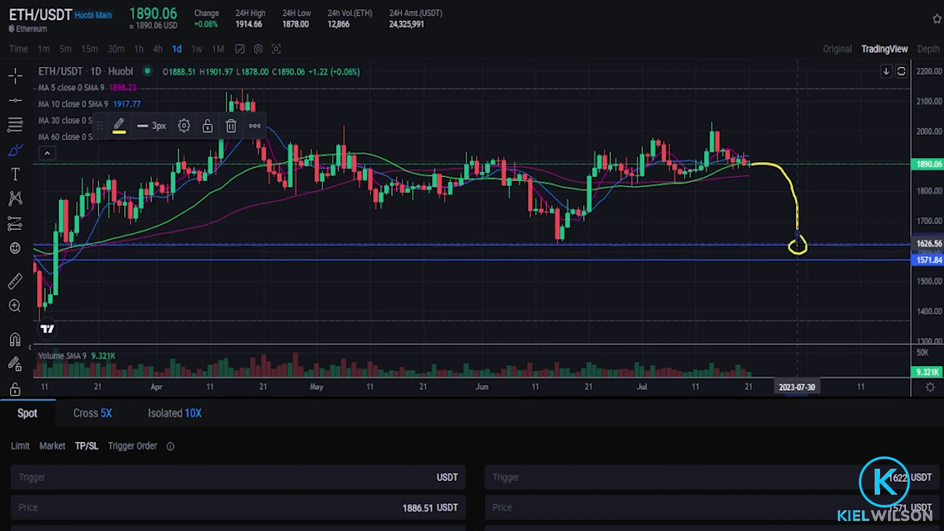
mouse_move(812, 255)
mouse_down()
mouse_move(801, 261)
mouse_move(809, 269)
mouse_move(822, 263)
mouse_move(814, 245)
mouse_move(824, 239)
mouse_up()
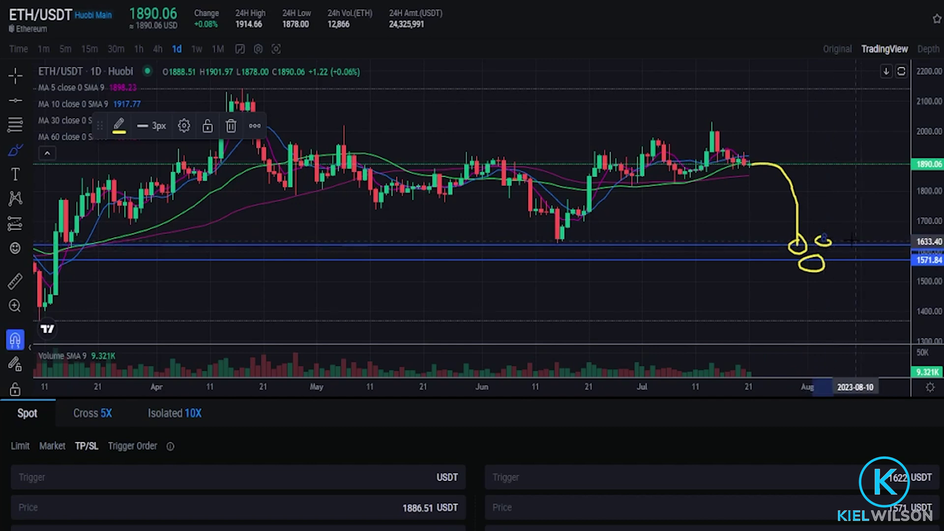
key(ctrl+z)
key(ctrl+z)
key(ctrl+z)
key(ctrl+z)
mouse_move(749, 164)
mouse_down()
mouse_move(784, 180)
mouse_move(807, 227)
mouse_move(818, 294)
mouse_up()
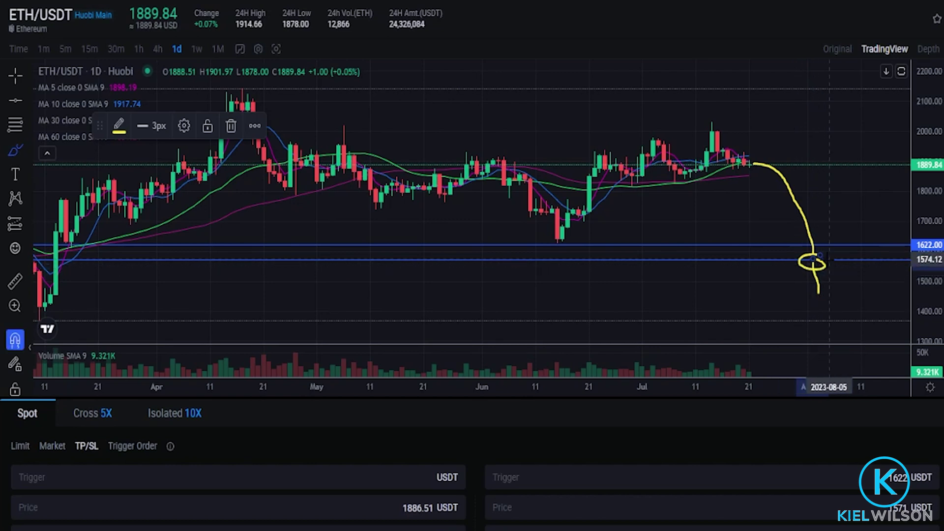
key(Delete)
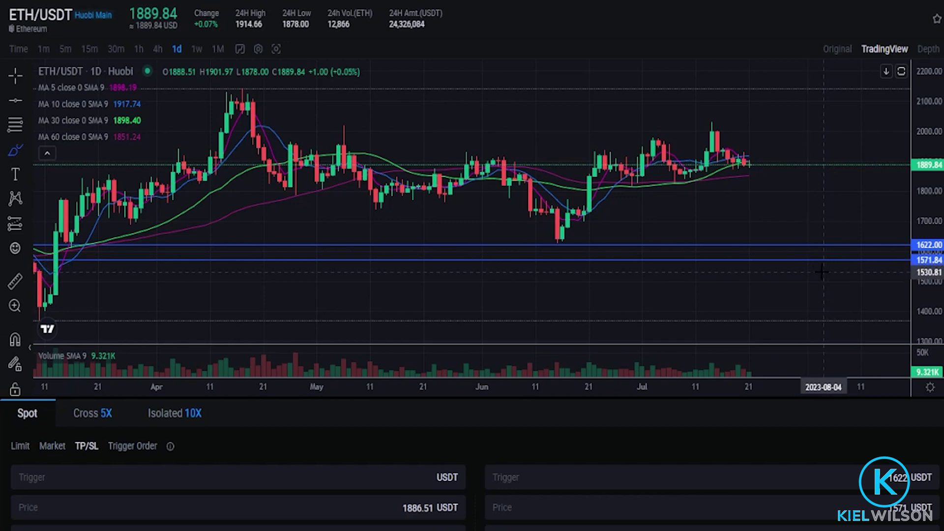
scroll(737, 268, down, 3)
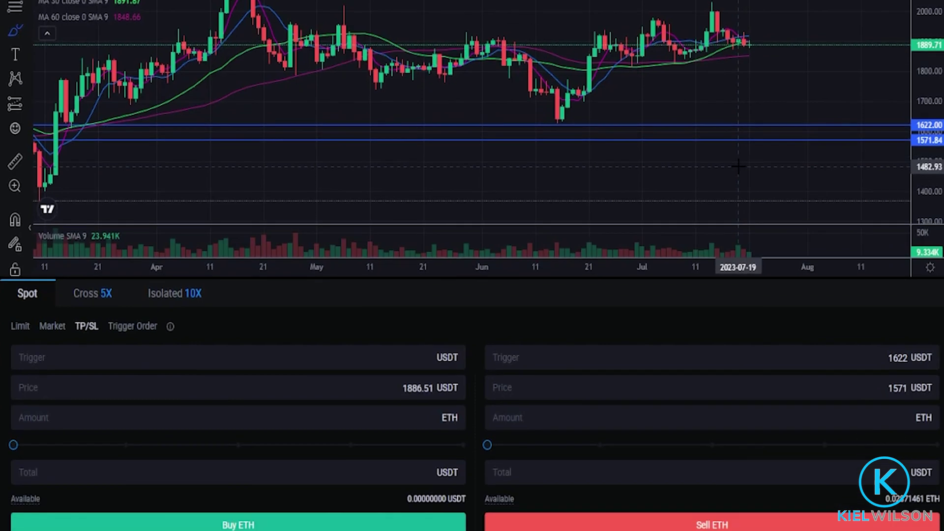
Set the sell amount to the full 0.0287 ETH with the slider and submit the TP/SL sell order.
scroll(737, 166, down, 1)
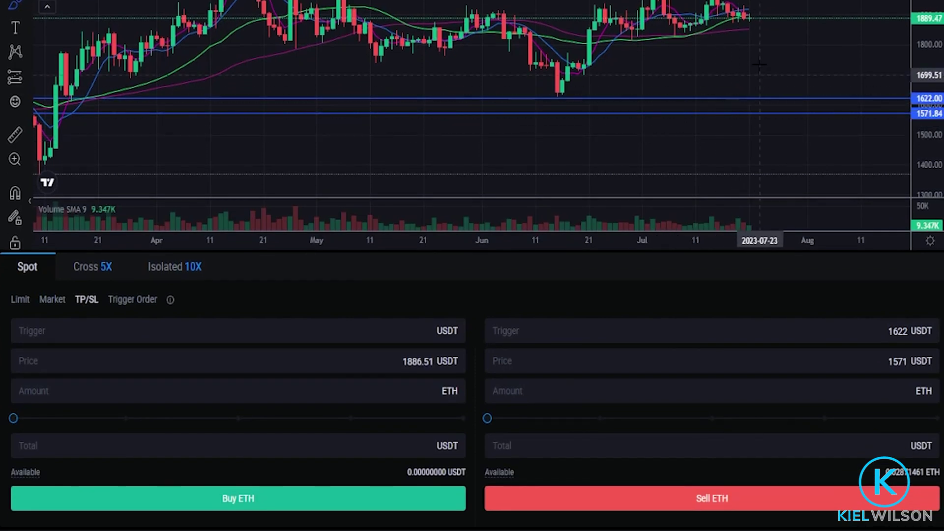
click(539, 396)
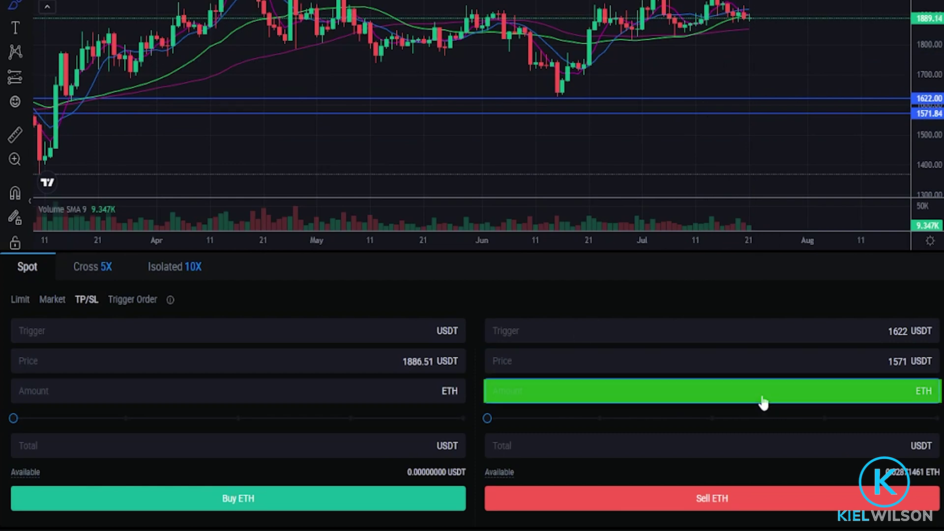
drag(680, 473, 940, 473)
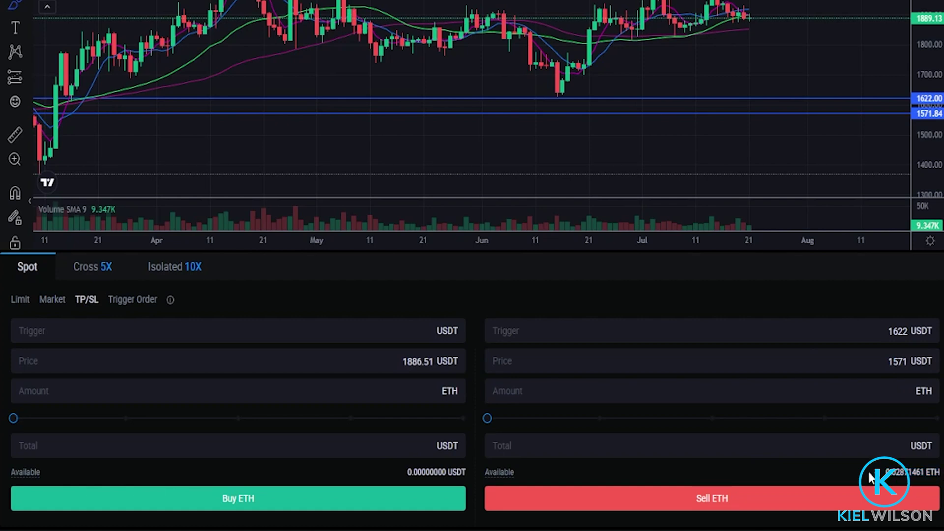
click(865, 395)
text(0.01)
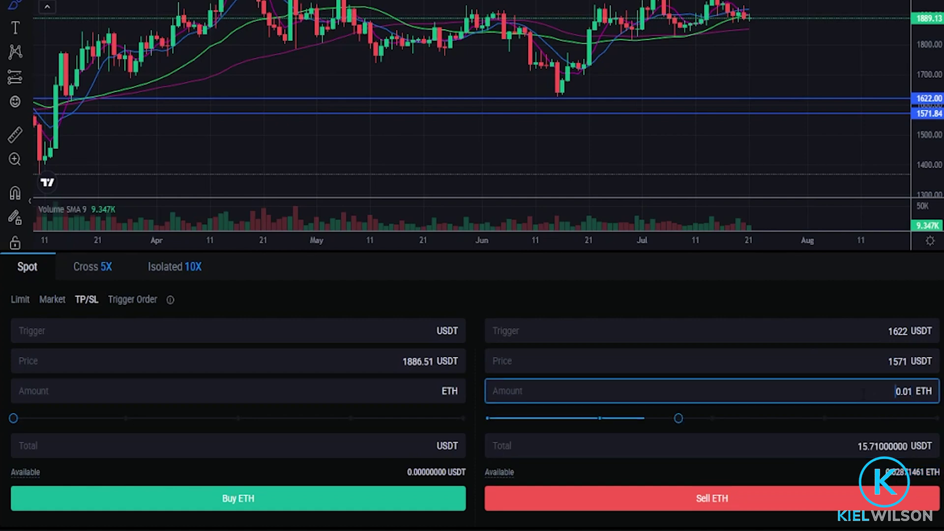
key(BackSpace)
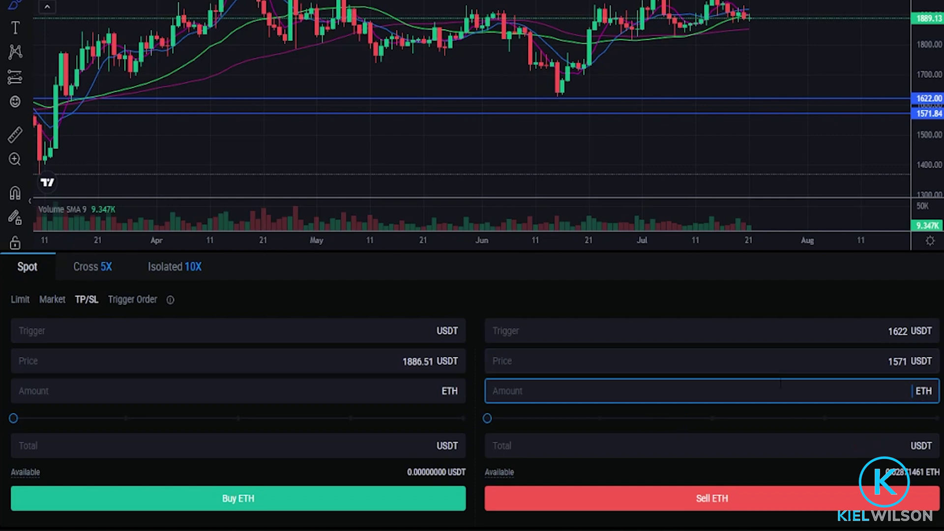
drag(489, 420, 936, 418)
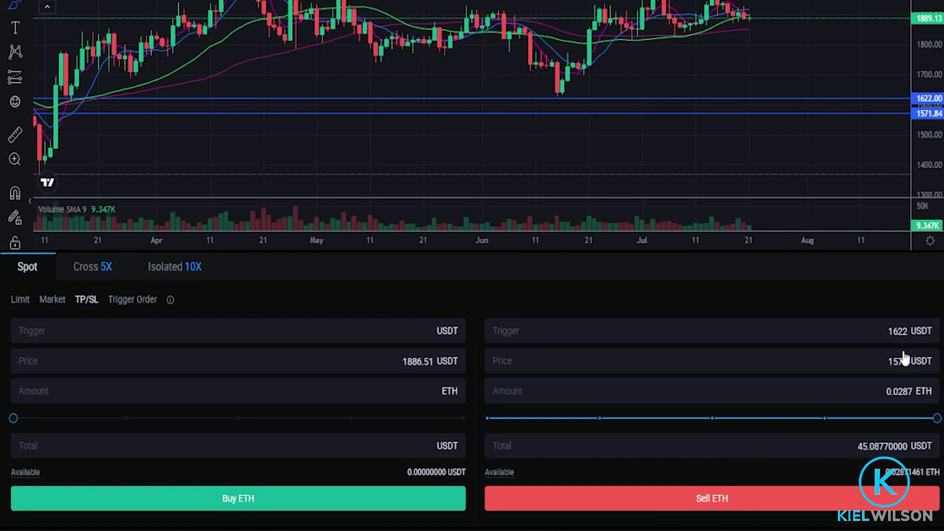
click(897, 373)
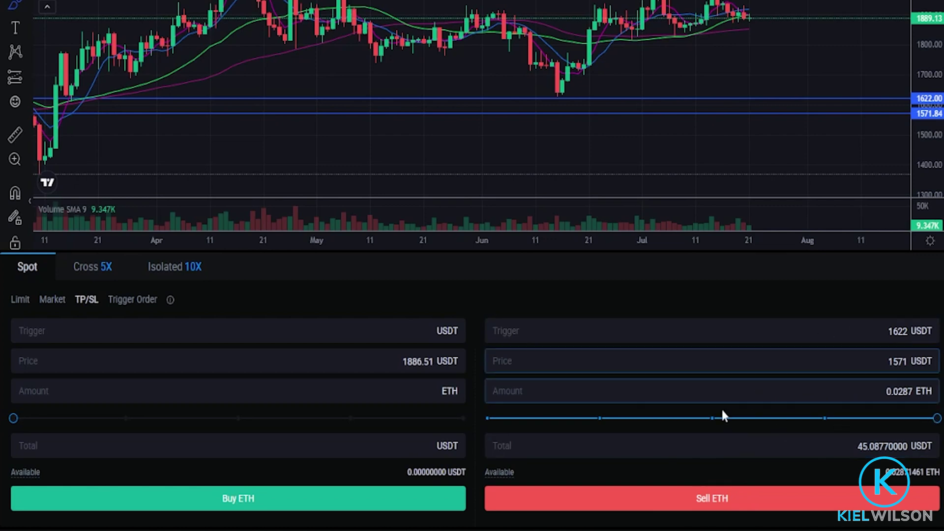
click(720, 501)
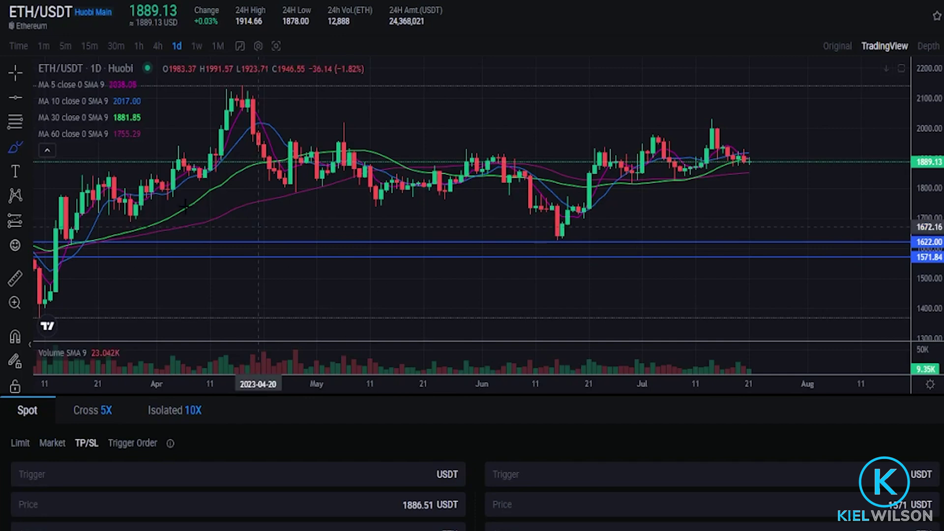
Sketch the expected price drop on the chart, then undo the sketch.
mouse_move(748, 161)
mouse_down()
mouse_move(774, 159)
mouse_move(792, 177)
mouse_move(803, 239)
mouse_move(792, 241)
mouse_move(806, 251)
mouse_move(807, 231)
mouse_move(814, 268)
mouse_move(830, 255)
mouse_move(818, 262)
mouse_up()
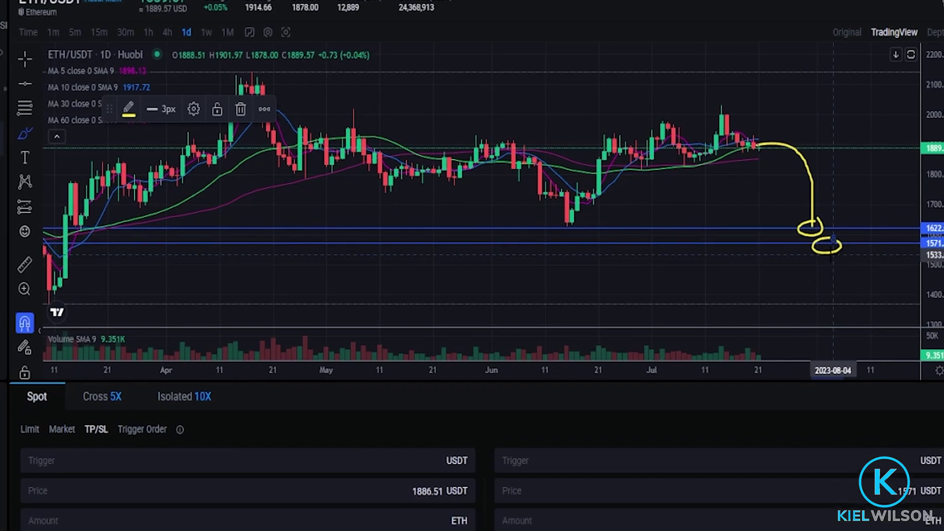
key(ctrl+z)
key(ctrl+z)
key(ctrl+z)
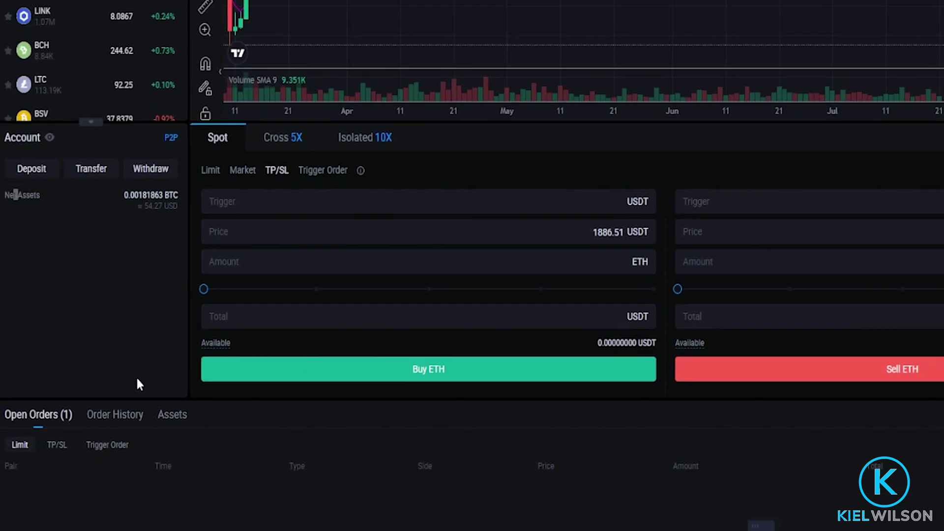
Show the open TP/SL orders and cancel the ETH/USDT sell order.
click(29, 416)
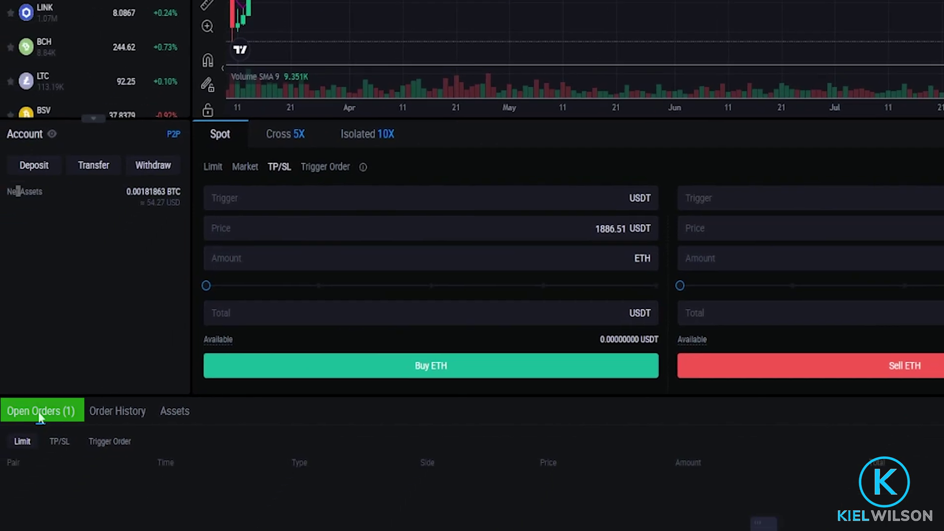
click(59, 442)
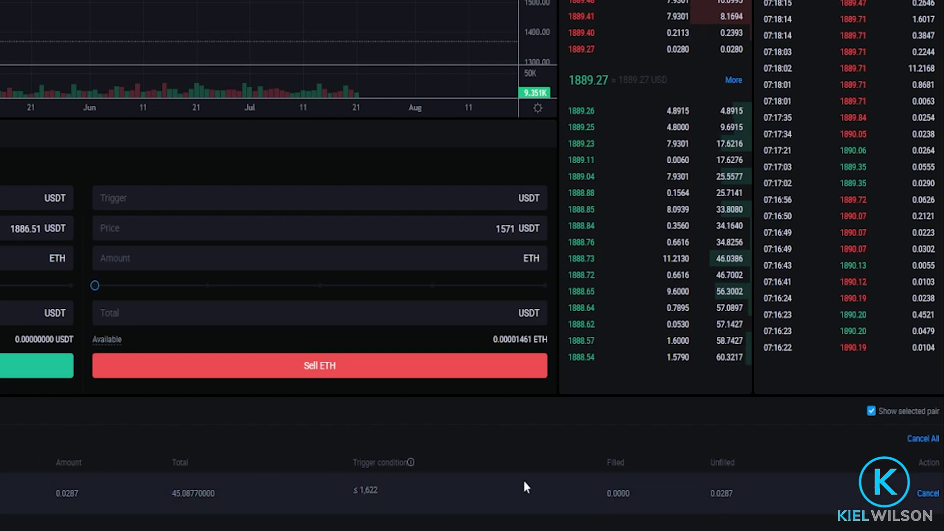
click(928, 493)
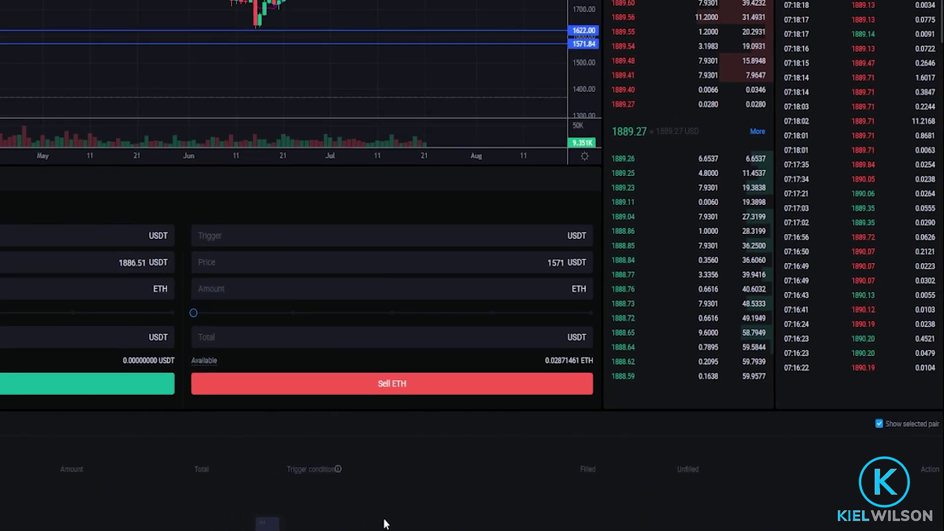